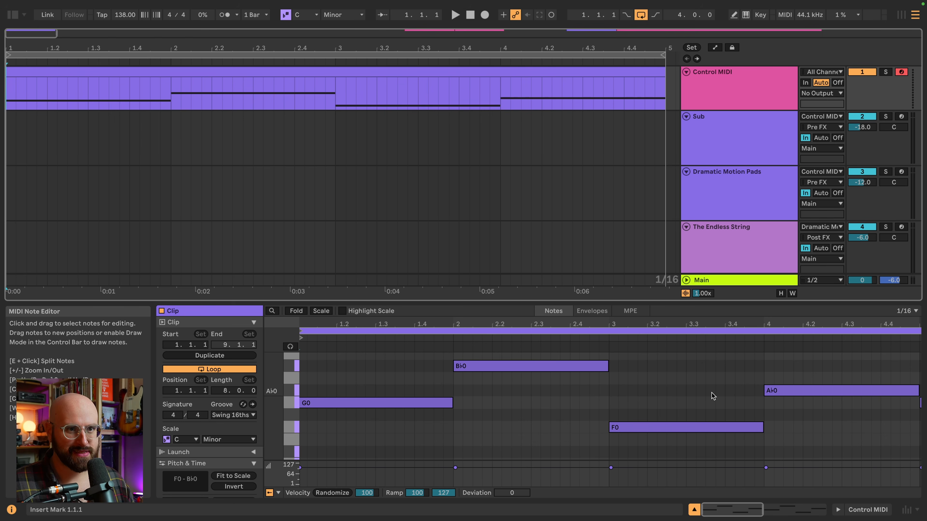
Check the Control MIDI track's device chain and play back the full arrangement with all tracks
{"action": "left_click", "coordinate": [838, 509]}
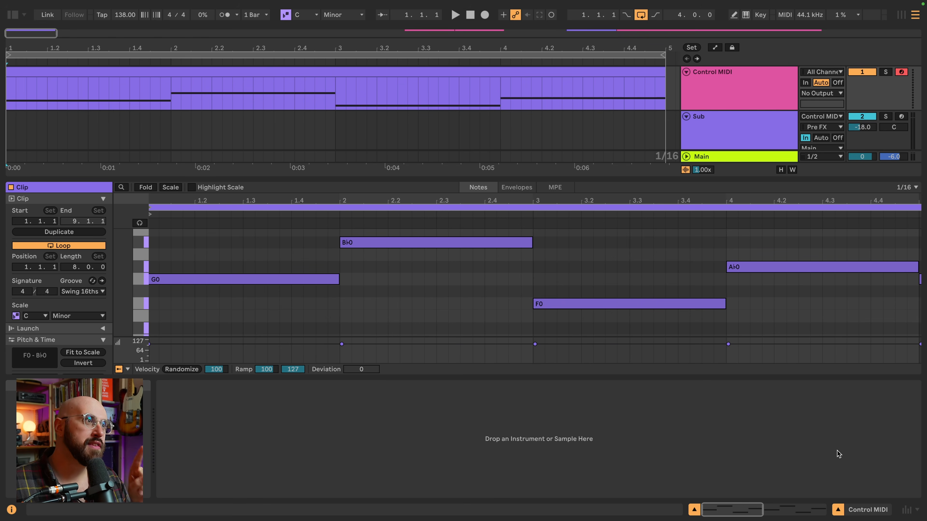
{"action": "left_click", "coordinate": [838, 510]}
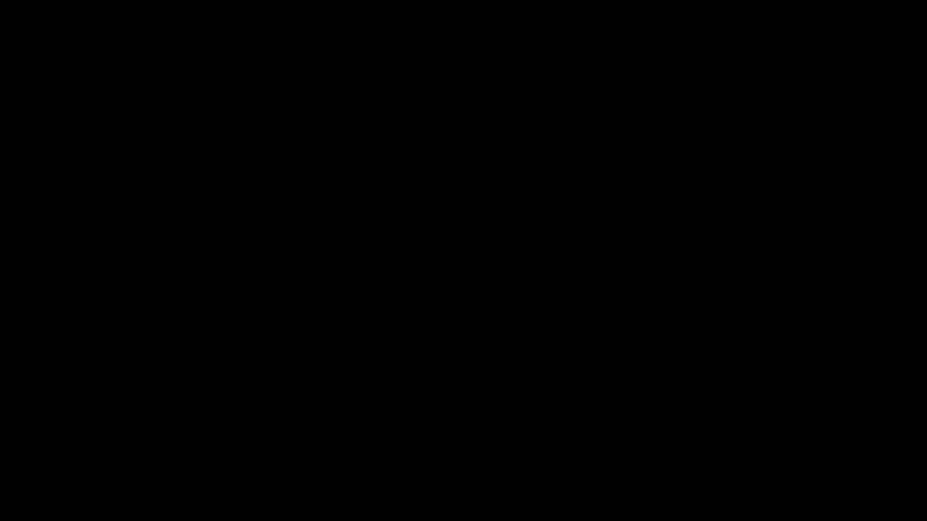
{"action": "key", "text": "space"}
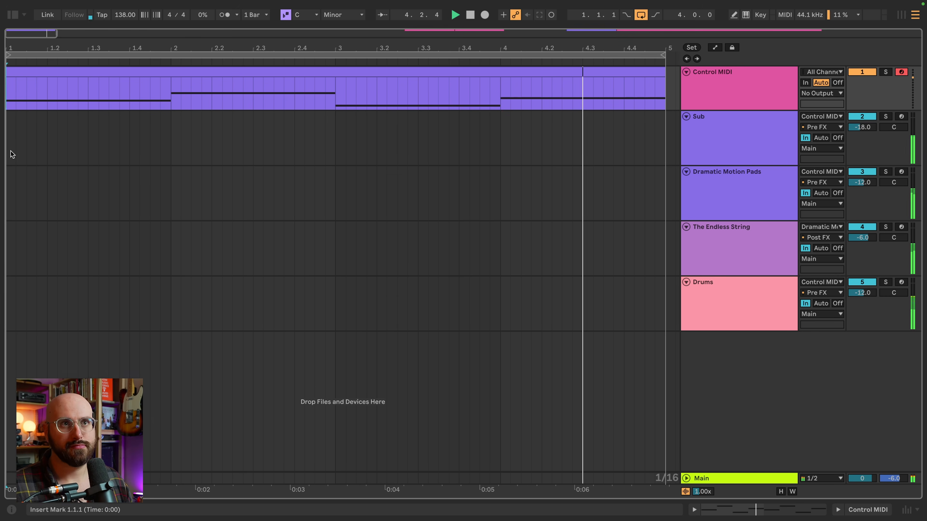
{"action": "key", "text": "space"}
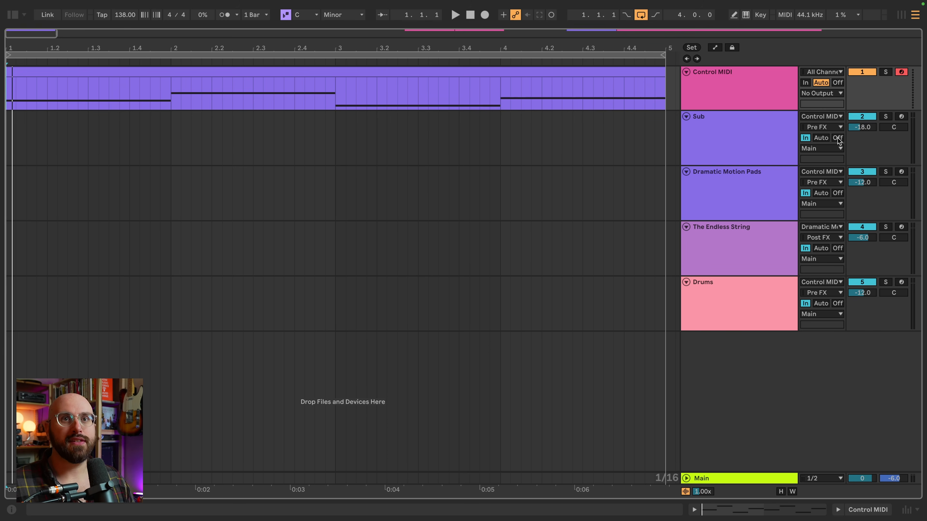
Solo the Sub track, choose Control MIDI as its MIDI input source, and play it back
{"action": "left_click", "coordinate": [885, 116]}
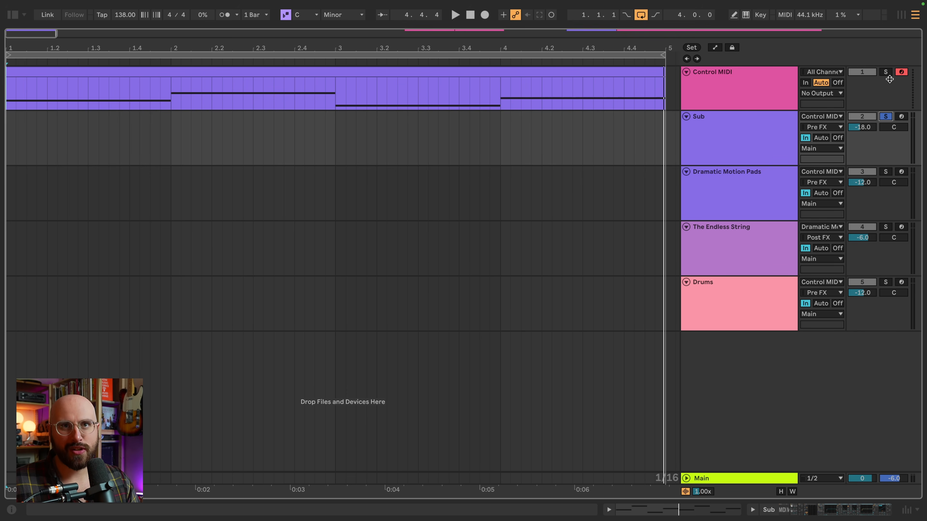
{"action": "left_click", "coordinate": [832, 116]}
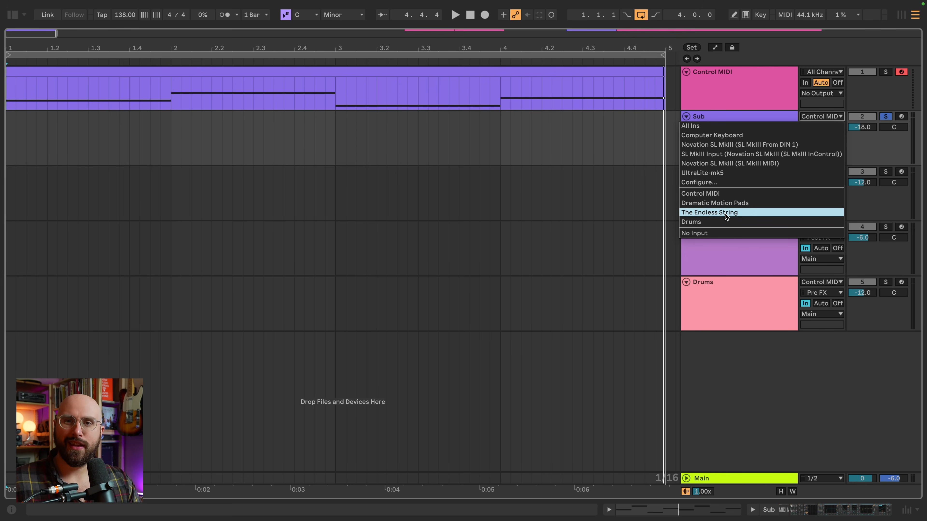
{"action": "left_click", "coordinate": [731, 192]}
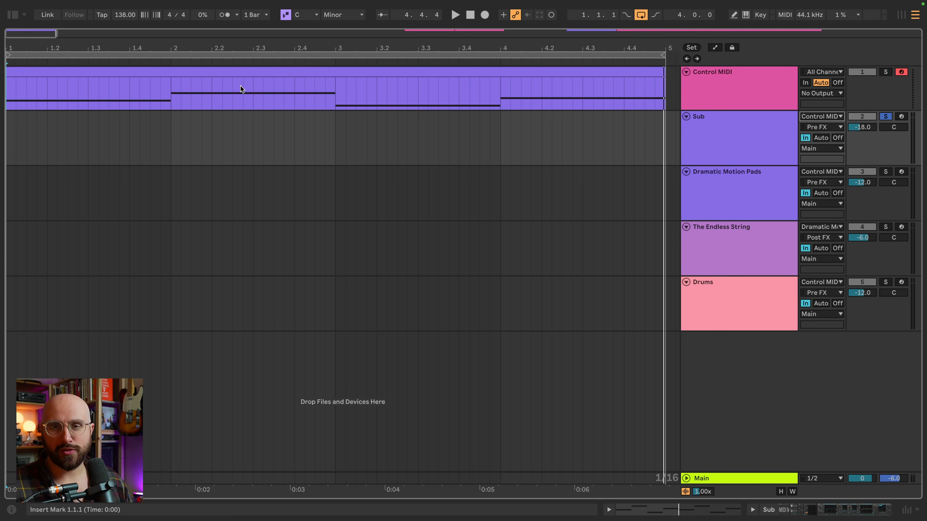
{"action": "key", "text": "space"}
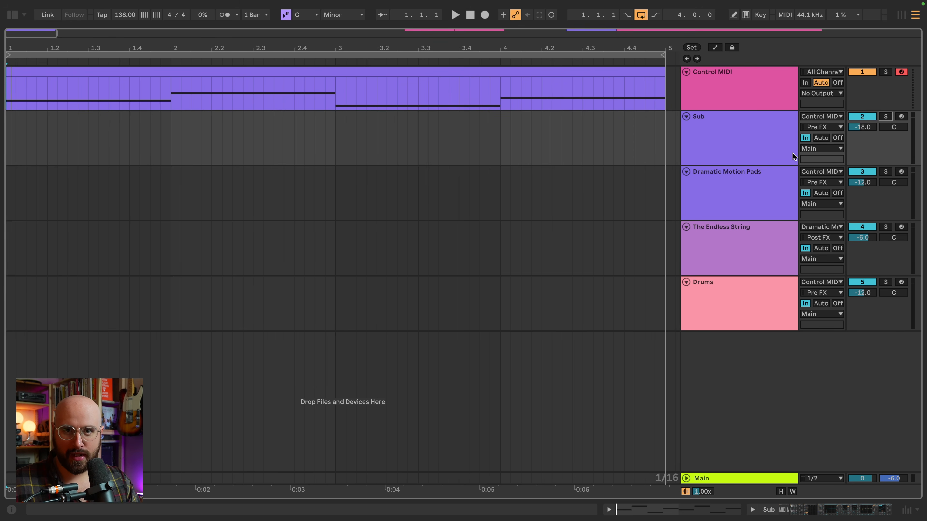
Try the soloed Sub track with monitoring Off and Auto, toggling its record arm during playback, and restore monitoring to In
{"action": "left_click", "coordinate": [837, 138]}
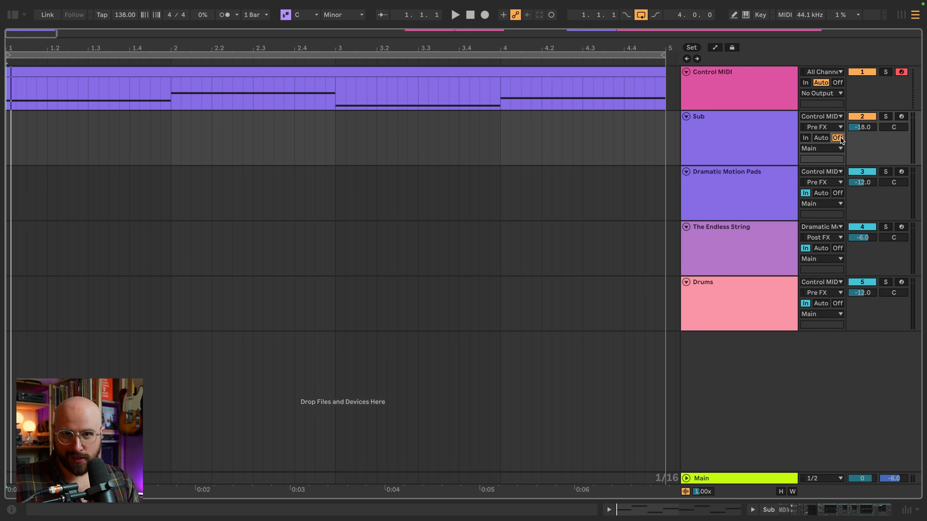
{"action": "left_click", "coordinate": [824, 138]}
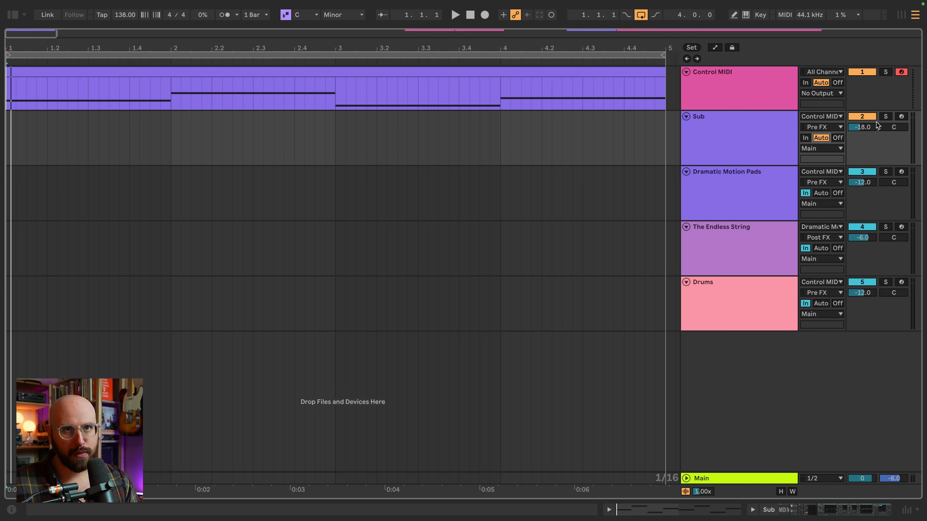
{"action": "left_click", "coordinate": [886, 117]}
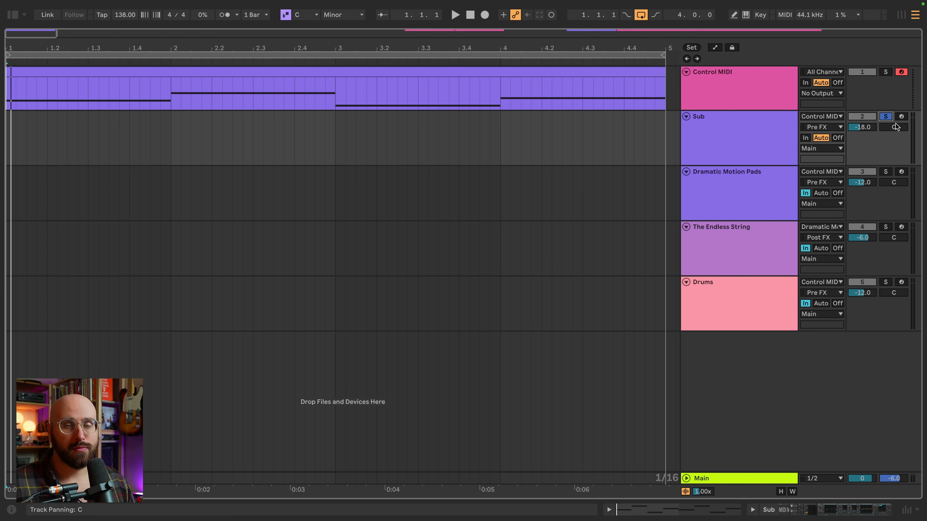
{"action": "key", "text": "space"}
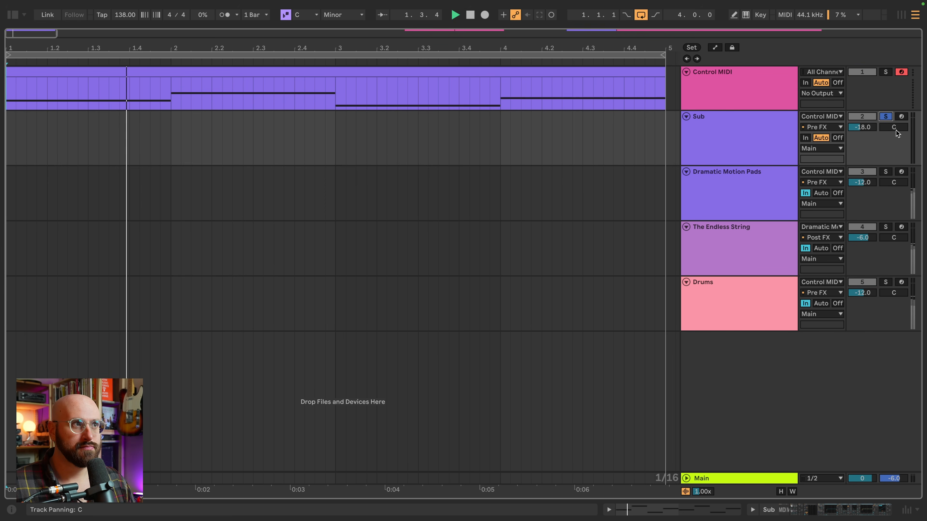
{"action": "left_click", "coordinate": [901, 117]}
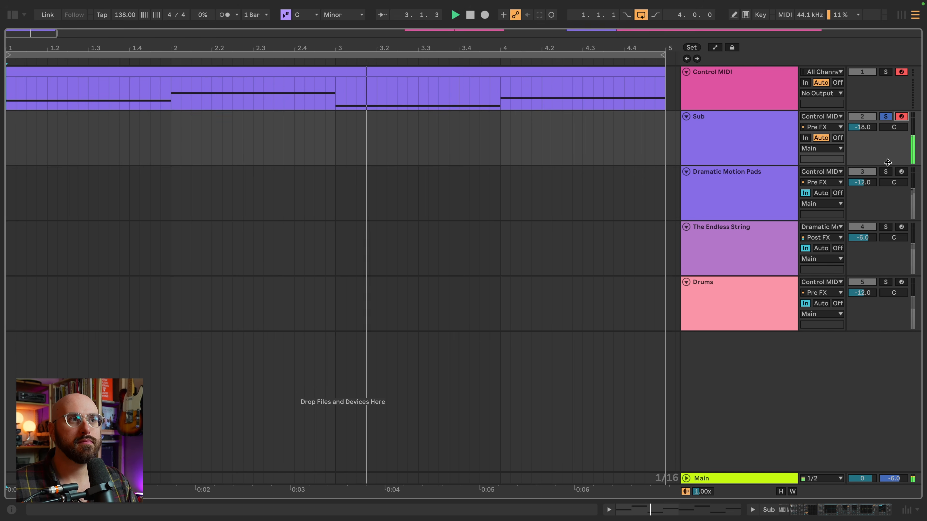
{"action": "left_click", "coordinate": [901, 117]}
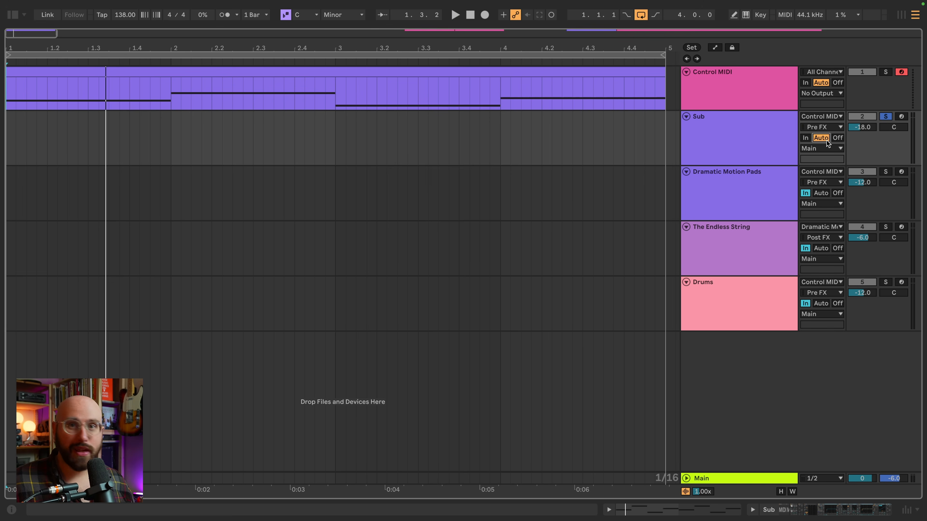
{"action": "left_click", "coordinate": [808, 139]}
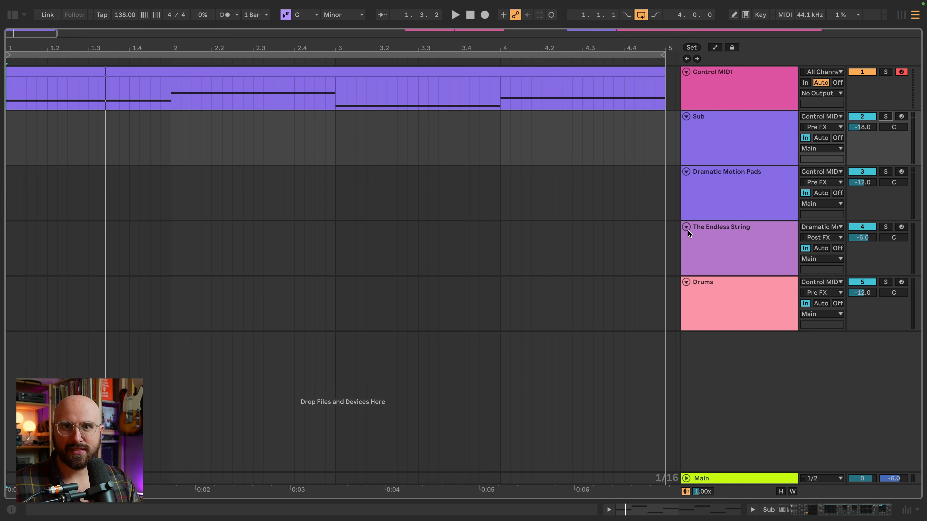
Review the MIDI input tap points for The Endless String and show the device chain of Dramatic Motion Pads
{"action": "left_click", "coordinate": [833, 238]}
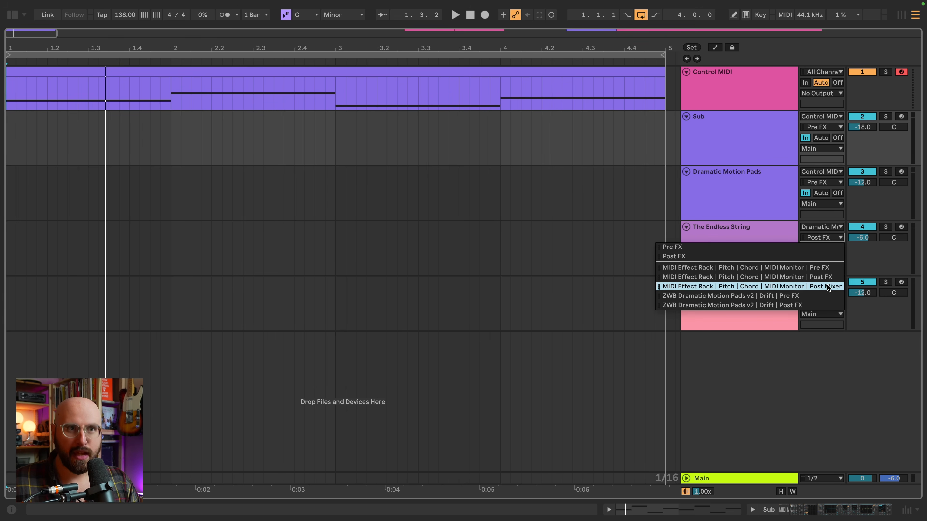
{"action": "left_click", "coordinate": [729, 251]}
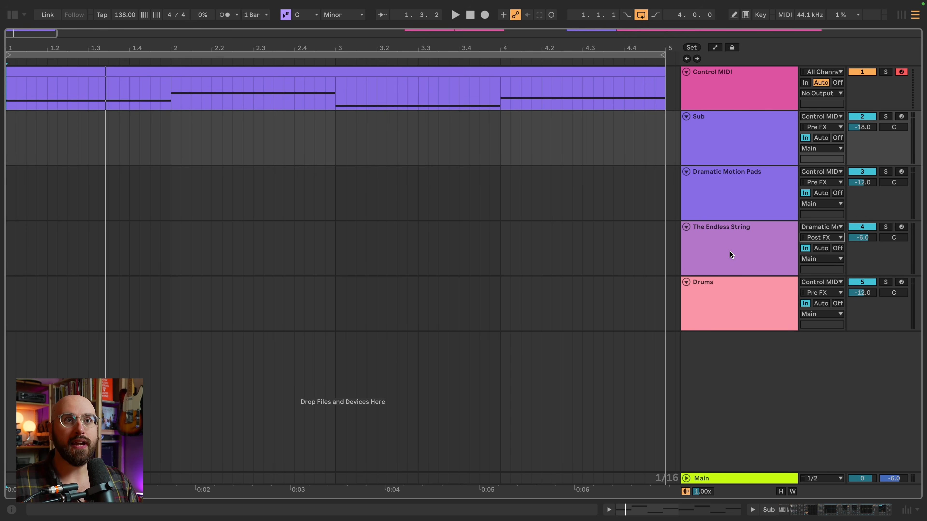
{"action": "left_click", "coordinate": [723, 202]}
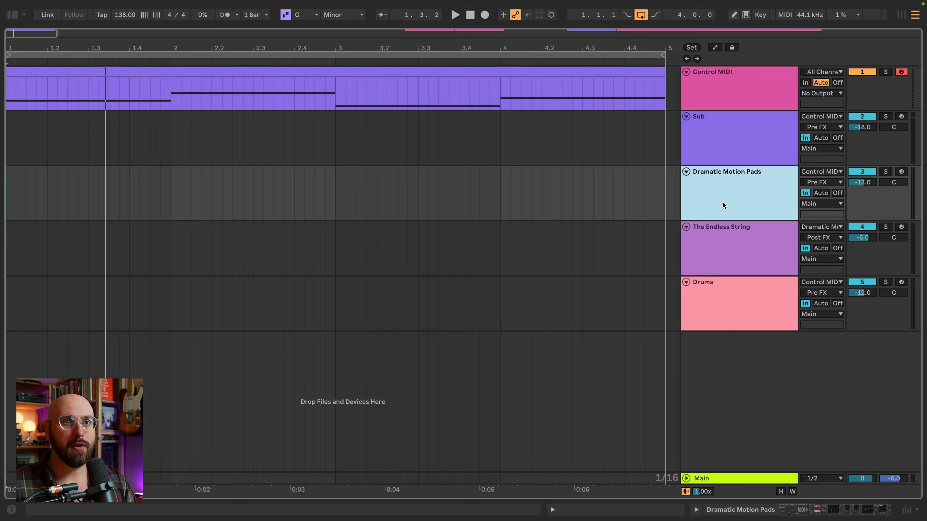
{"action": "left_click", "coordinate": [698, 508]}
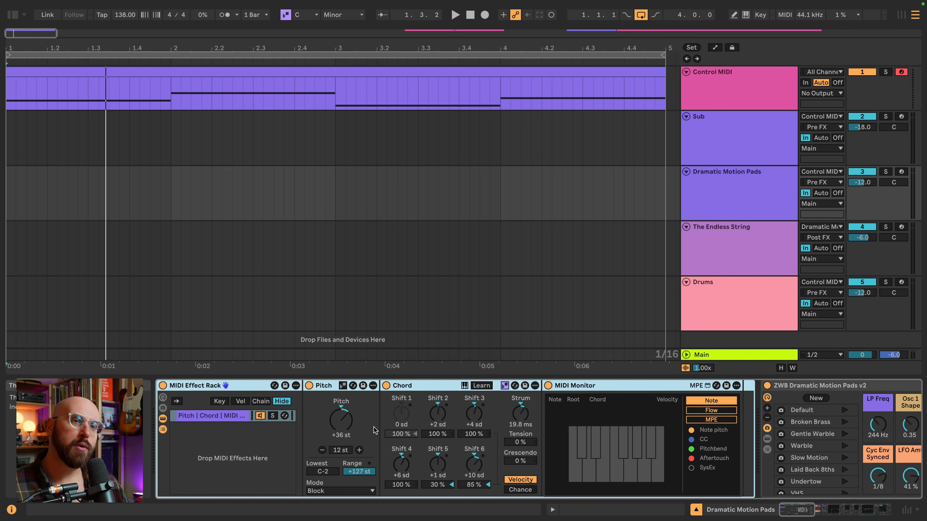
Audition the soloed Dramatic Motion Pads with its MIDI Effect Rack enabled and bypassed, leaving the rack enabled
{"action": "key", "text": "space"}
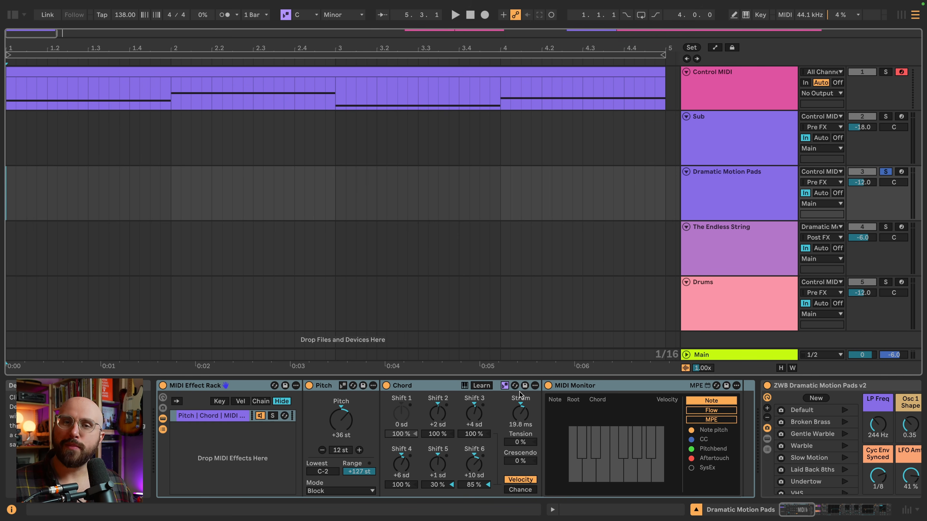
{"action": "left_click", "coordinate": [162, 385]}
{"action": "key", "text": "space"}
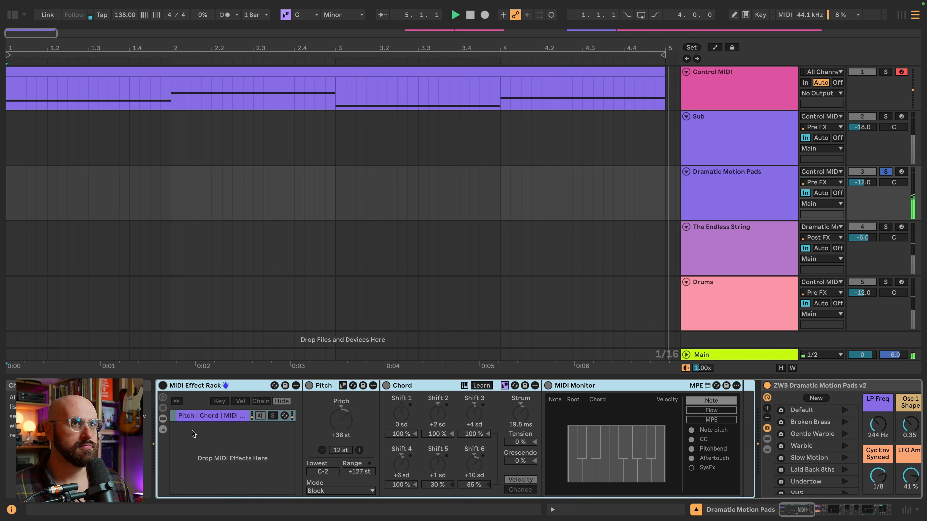
{"action": "key", "text": "space"}
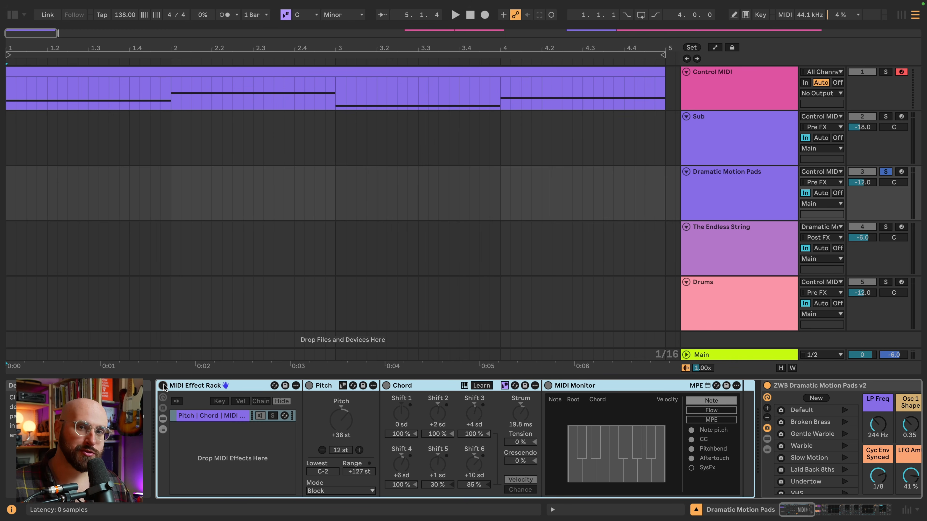
Solo The Endless String and compare its playback with the MIDI input tapped Post FX and Pre FX
{"action": "left_click", "coordinate": [886, 227]}
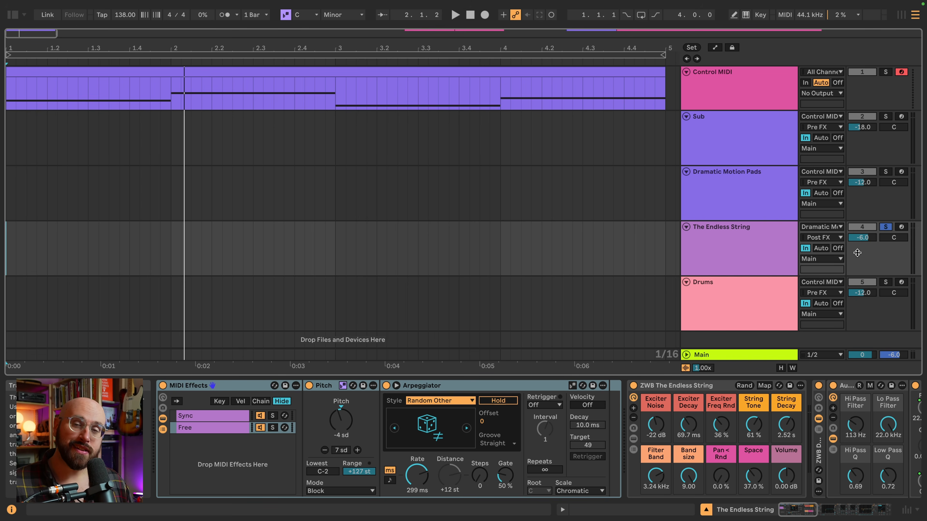
{"action": "key", "text": "space"}
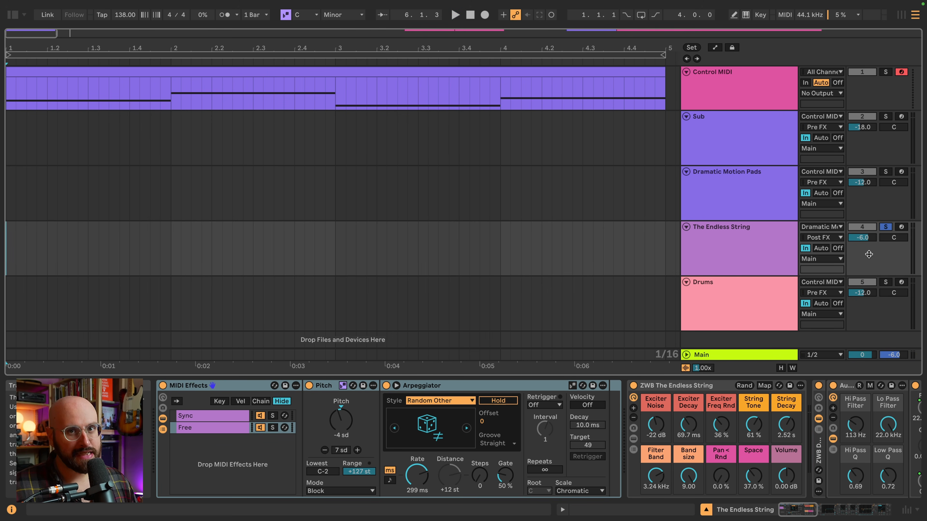
{"action": "left_click", "coordinate": [840, 238]}
{"action": "left_click", "coordinate": [672, 247]}
{"action": "key", "text": "space"}
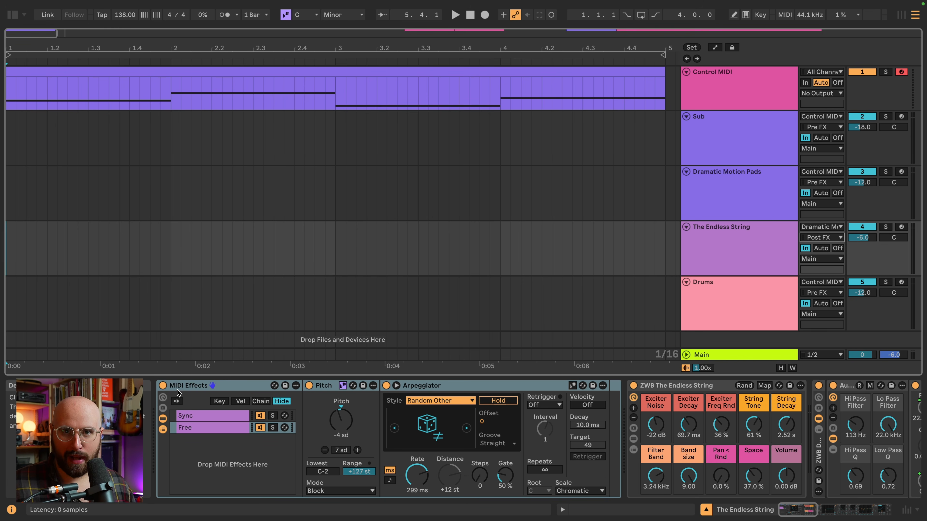
Inspect the Free and Sync chains on The Endless String, solo the track and its Sync chain, and play it
{"action": "left_click", "coordinate": [211, 428]}
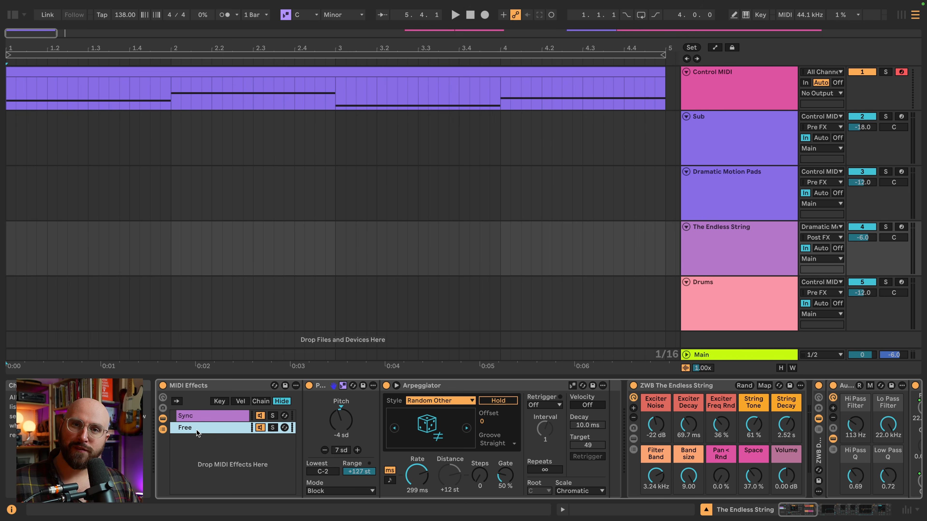
{"action": "left_click", "coordinate": [206, 415]}
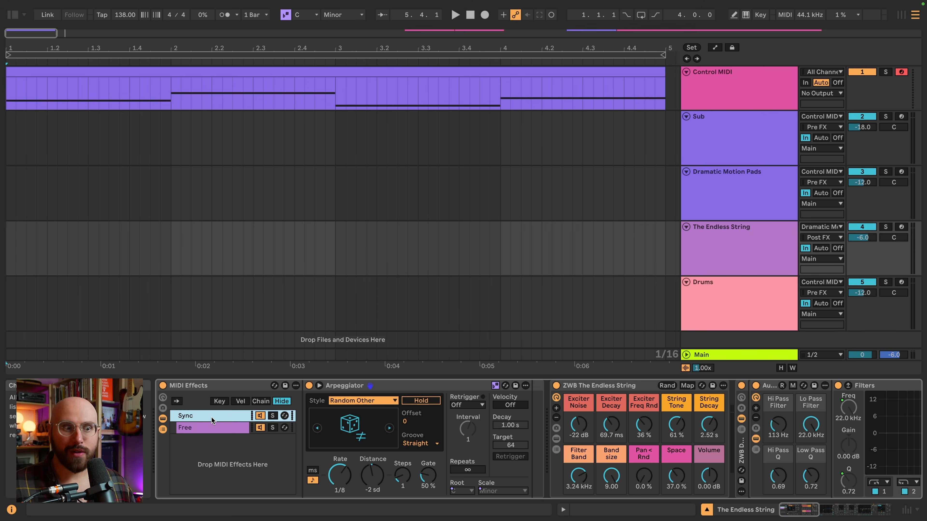
{"action": "left_click", "coordinate": [887, 227]}
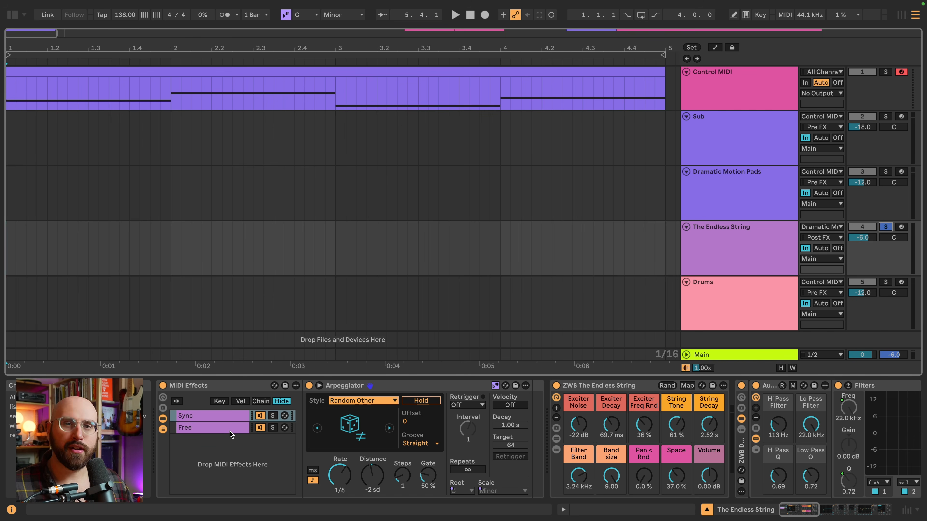
{"action": "left_click", "coordinate": [273, 415]}
{"action": "key", "text": "space"}
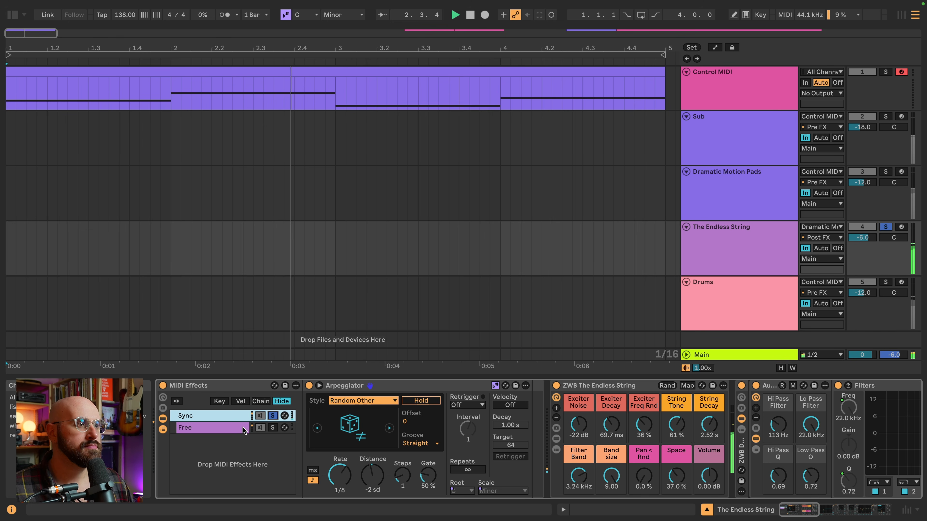
Audition the Free chain on its own, unsolo it, and play both chains of The Endless String together
{"action": "left_click", "coordinate": [273, 428]}
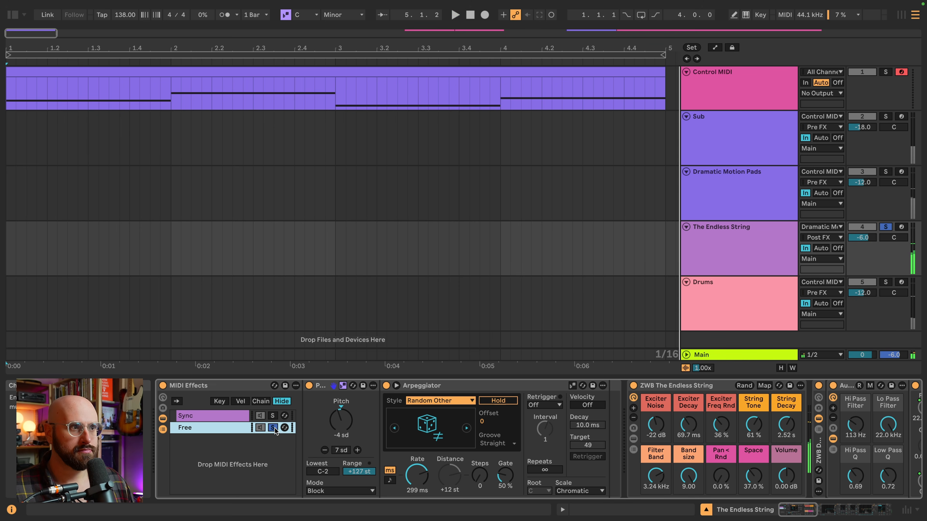
{"action": "left_click", "coordinate": [272, 427]}
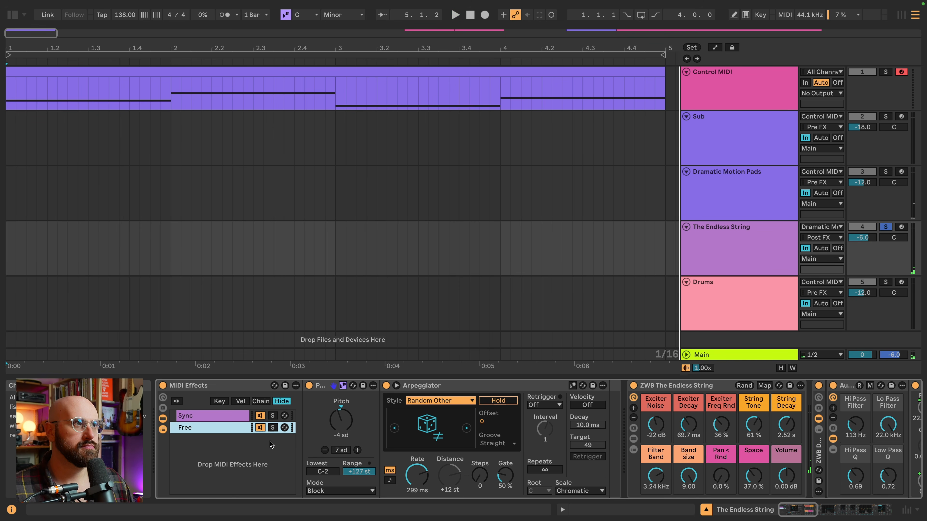
{"action": "key", "text": "space"}
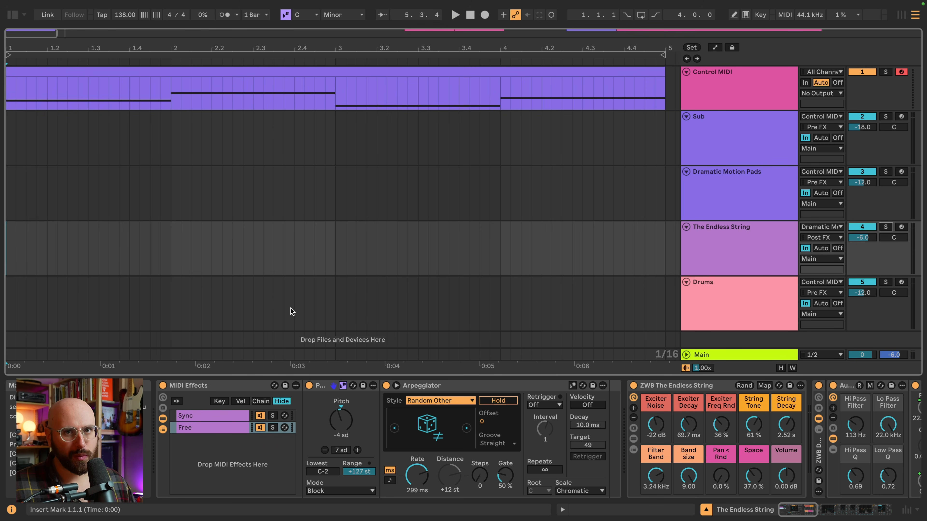
Solo the Drums track and compare its playback with the MIDI Effect Rack bypassed and enabled
{"action": "left_click", "coordinate": [291, 308]}
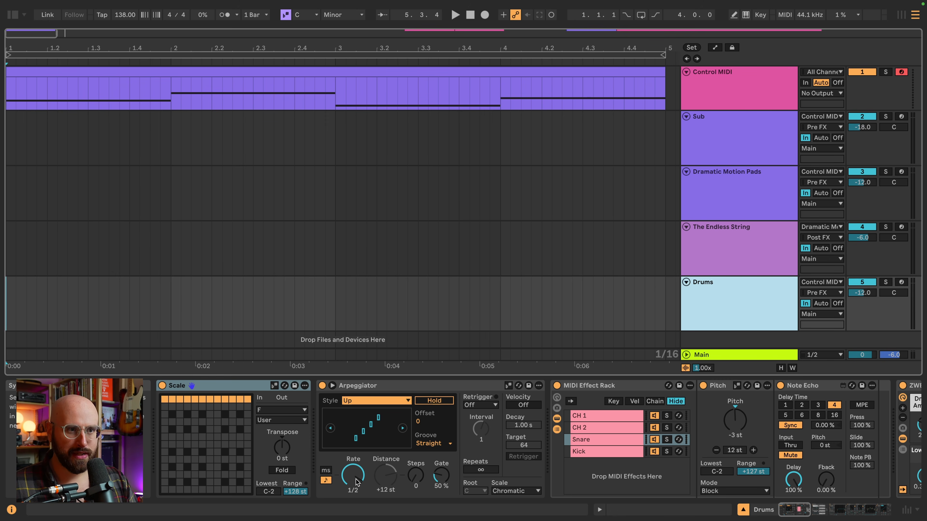
{"action": "left_click", "coordinate": [557, 386]}
{"action": "key", "text": "space"}
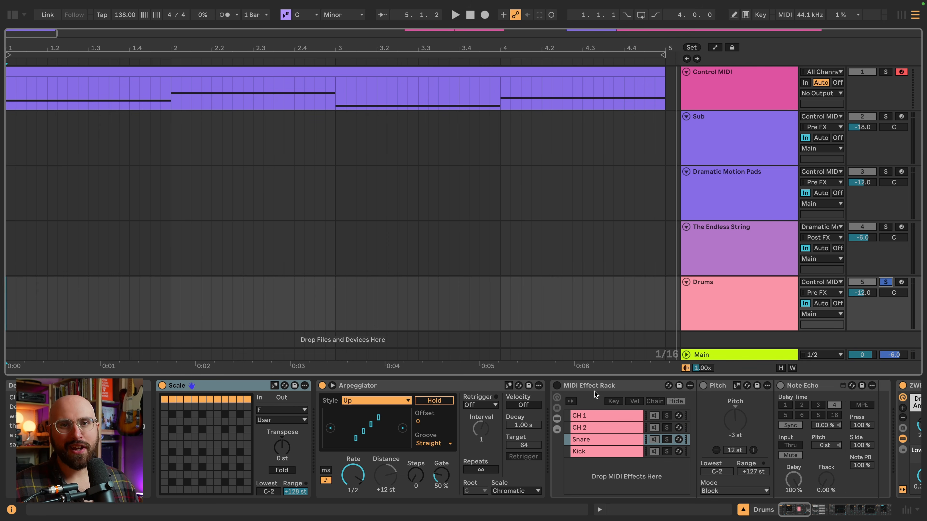
{"action": "left_click", "coordinate": [558, 389]}
{"action": "key", "text": "space"}
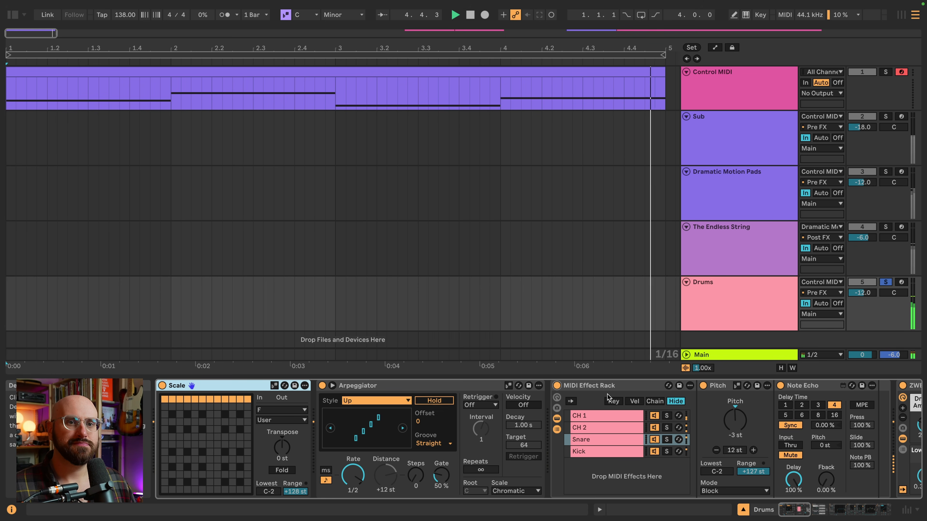
Examine the devices in the CH 2 and CH 1 chains of the Drums track's MIDI Effect Rack
{"action": "scroll", "coordinate": [235, 474], "scroll_direction": "right", "scroll_amount": 8}
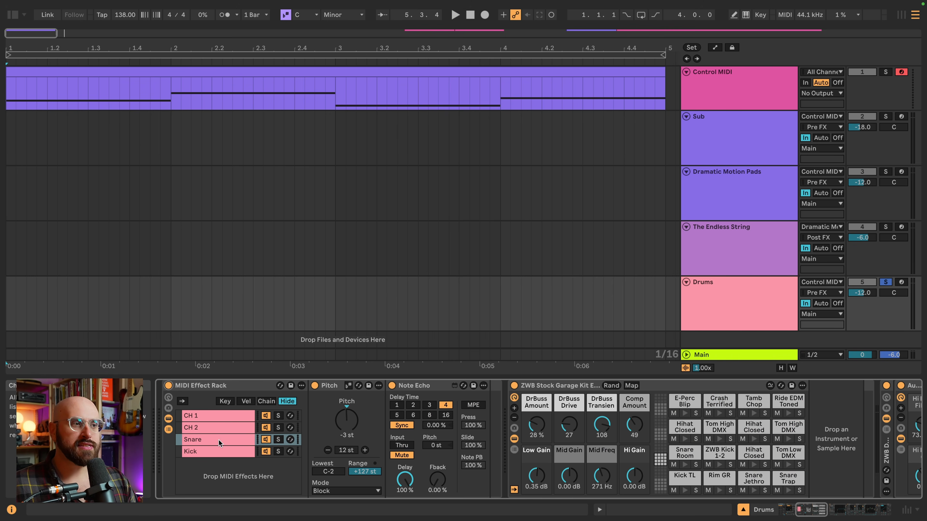
{"action": "left_click", "coordinate": [220, 429]}
{"action": "left_click", "coordinate": [220, 413]}
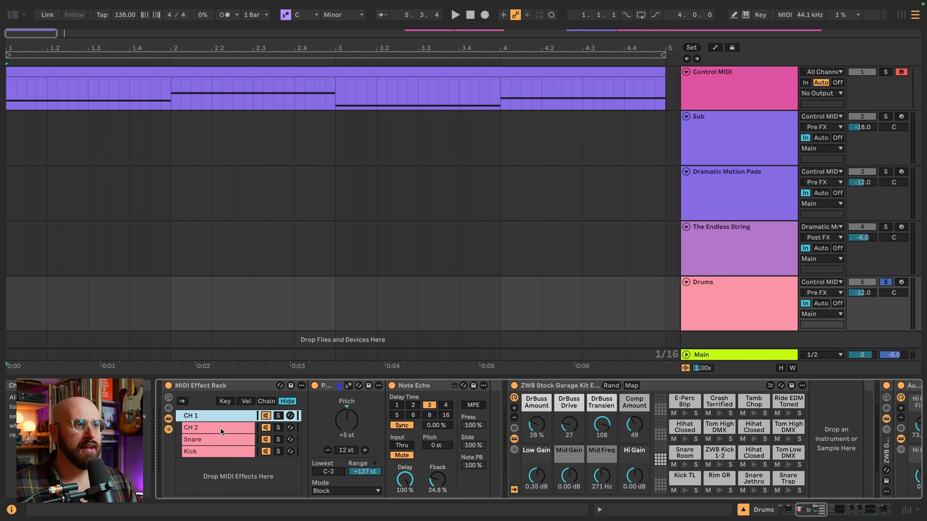